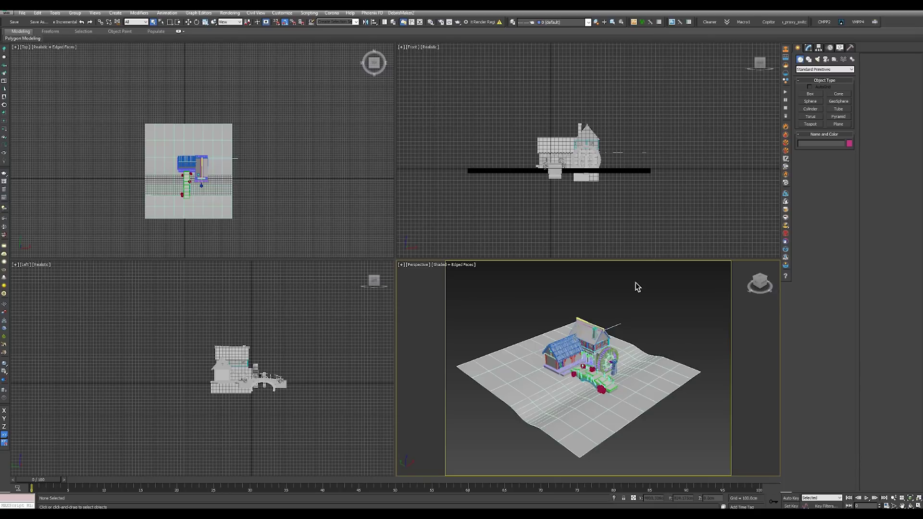
- Open the render settings and set the renderer to CoronaRenderer
click(441, 22)
key(F10)
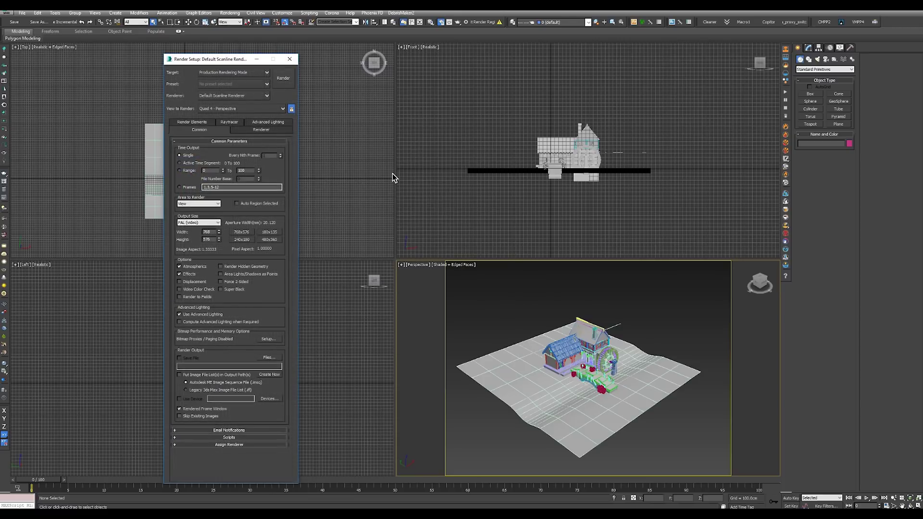
click(265, 95)
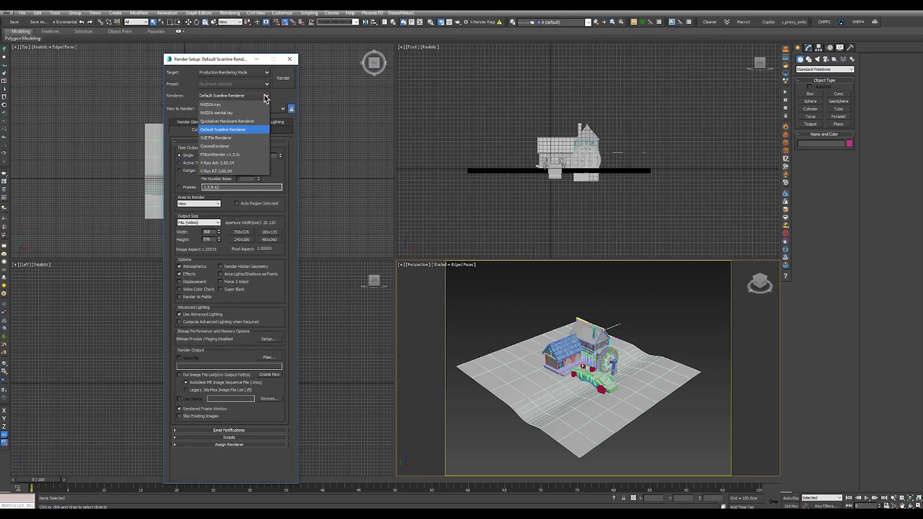
click(215, 146)
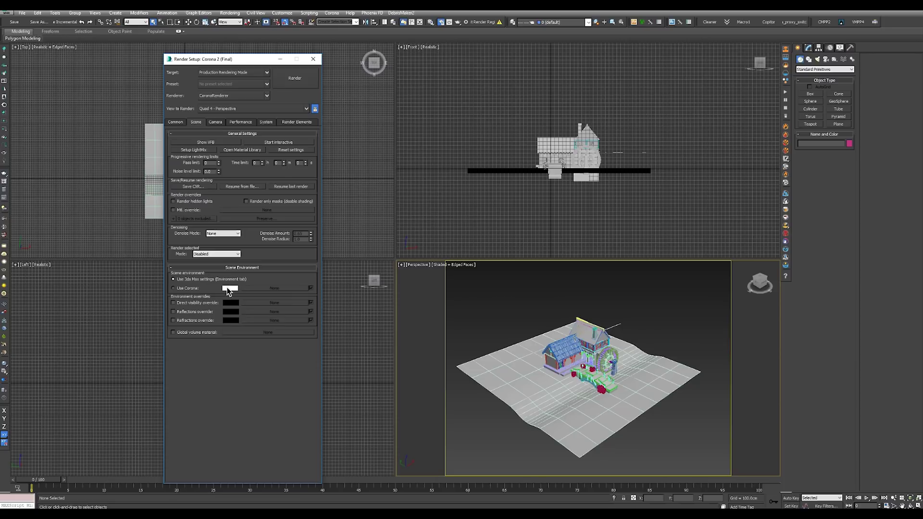
- Review the Corona camera, performance and system settings, including the available image filter types, and return to the scene settings
click(215, 122)
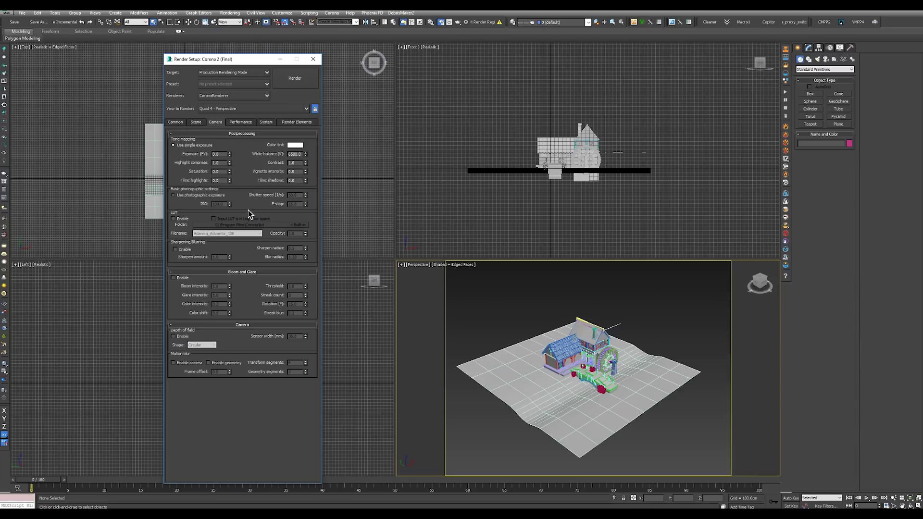
click(241, 123)
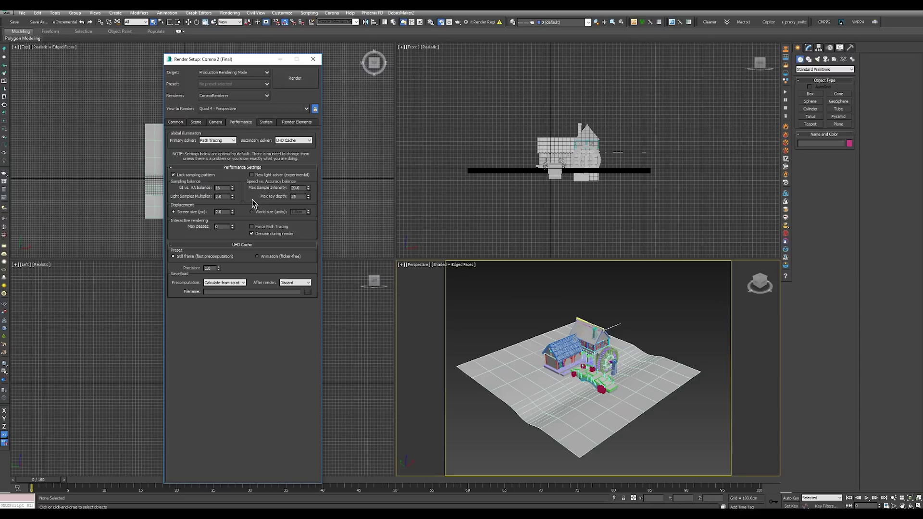
click(265, 123)
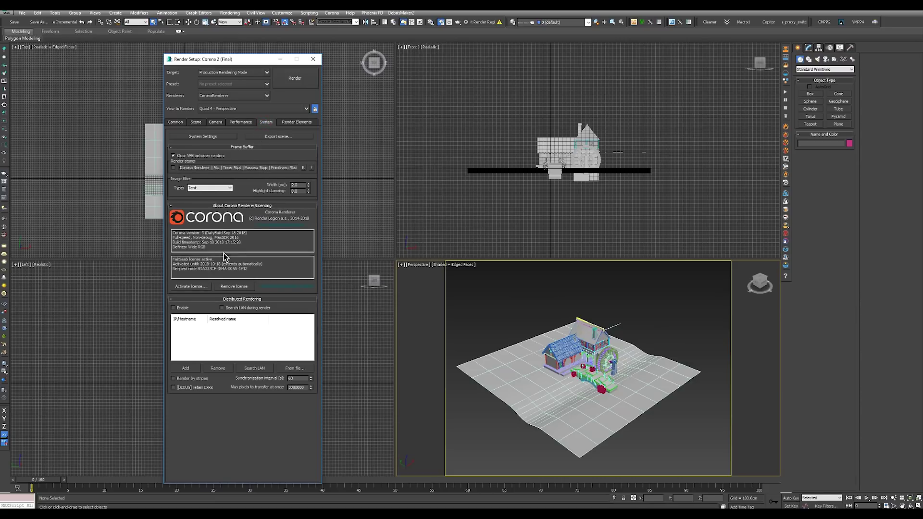
click(229, 188)
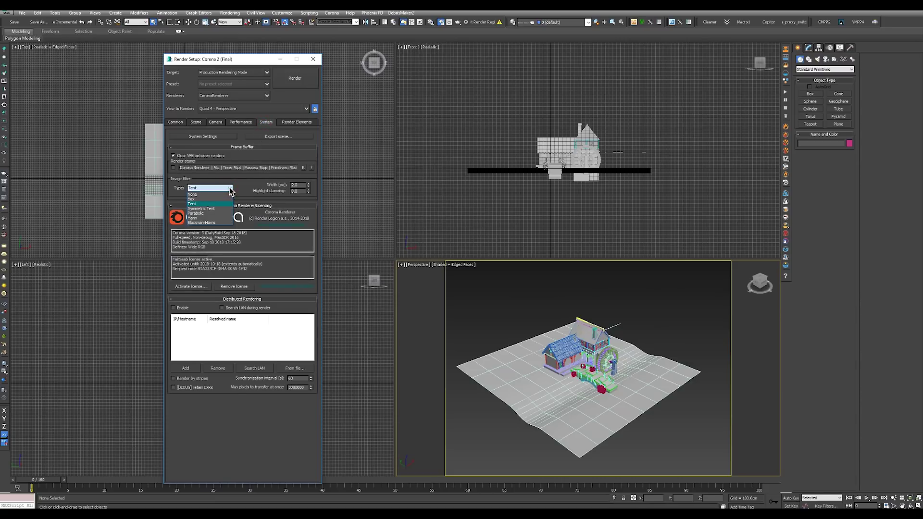
click(229, 188)
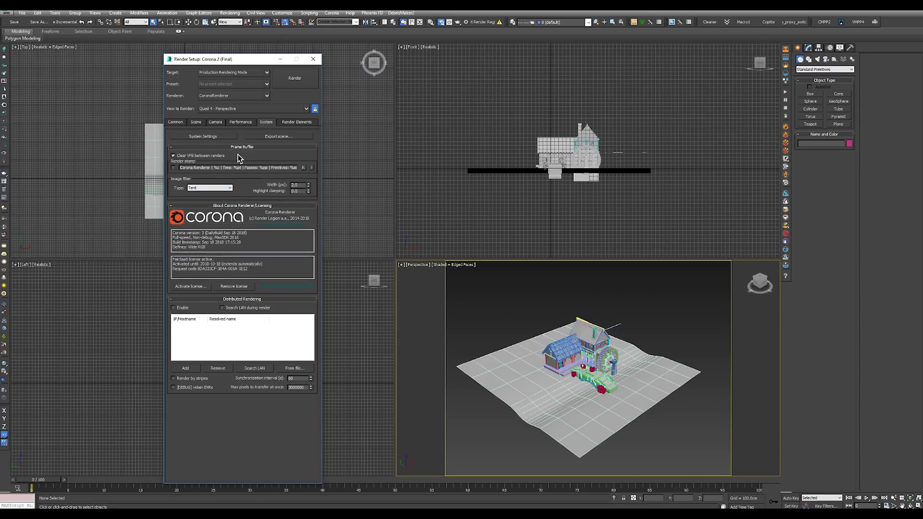
click(196, 123)
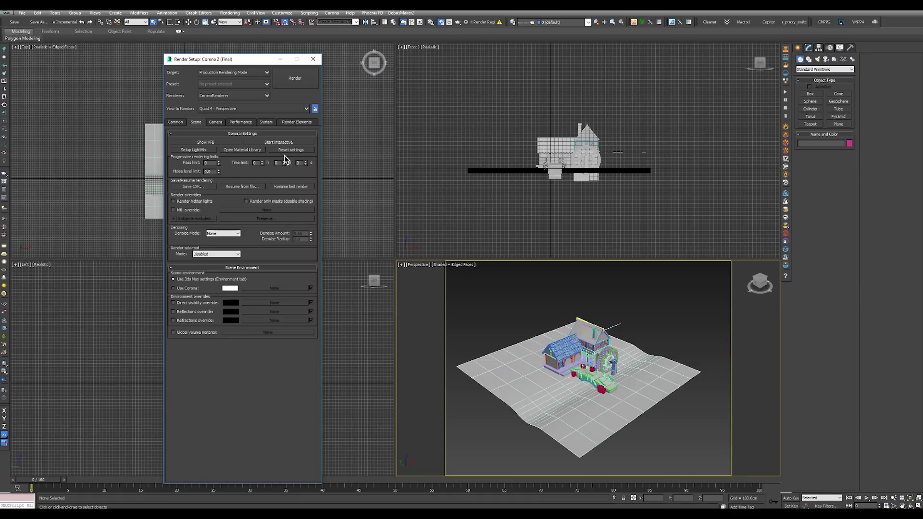
- Run a test render of the Perspective view, stop it and move the frame buffer clear of the viewports
click(326, 151)
key(shift+q)
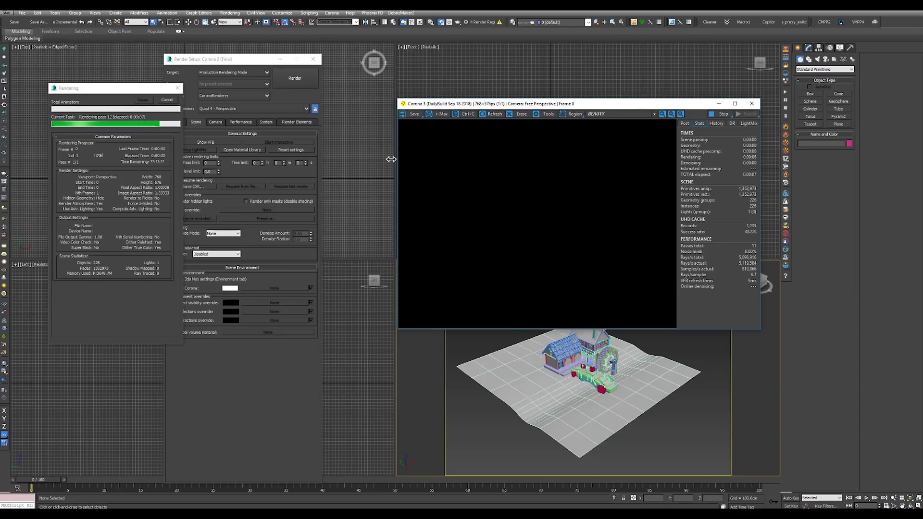
click(721, 114)
drag(672, 105, 297, 80)
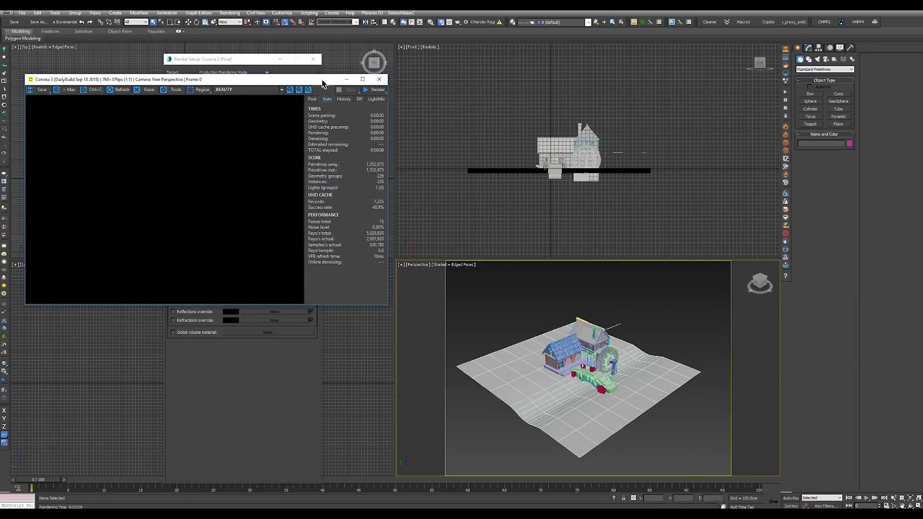
- Create a CoronaSun in the Perspective view, aimed at the ground beside the mill's bridge
click(818, 59)
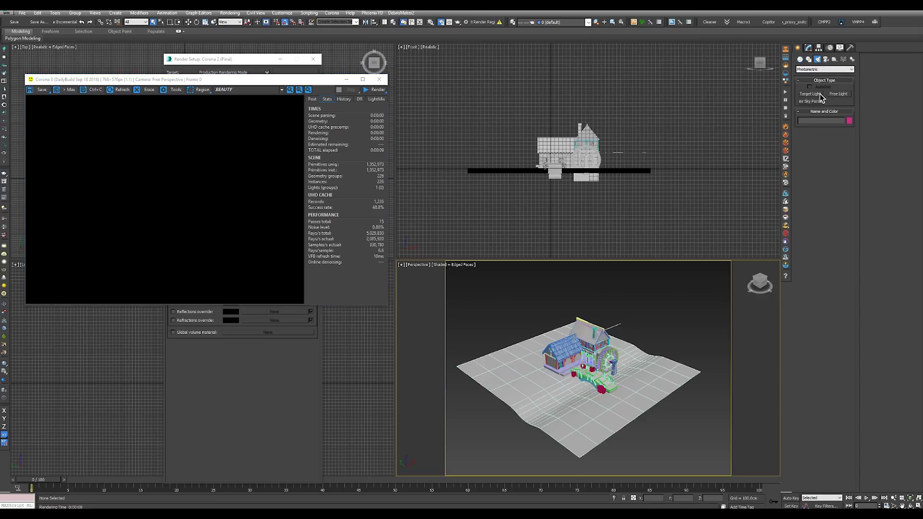
click(817, 69)
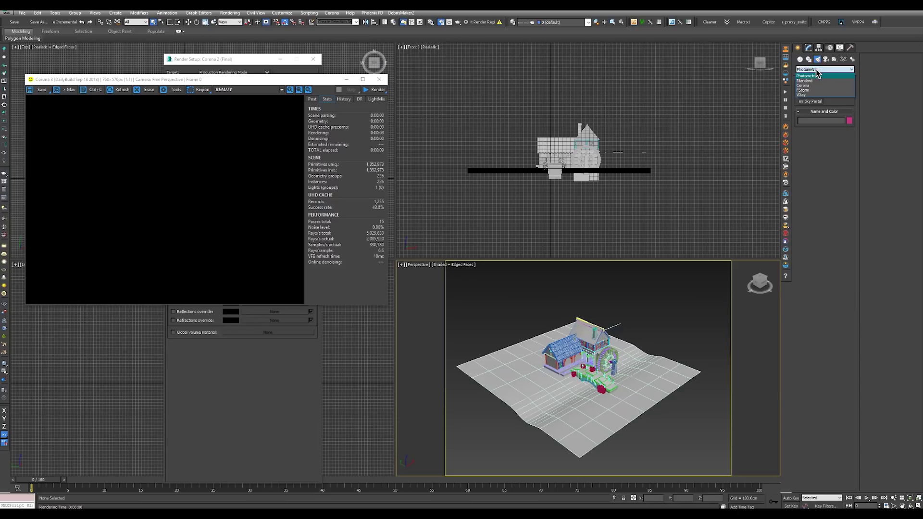
click(815, 86)
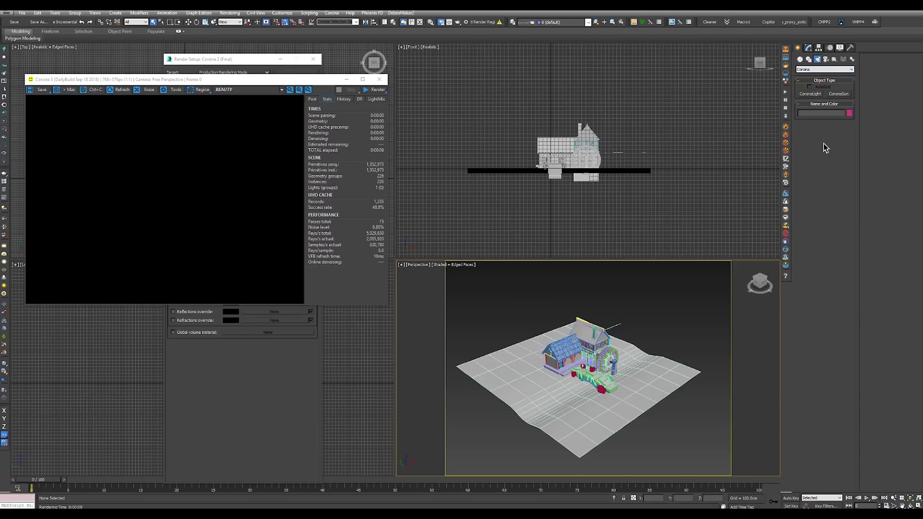
click(839, 93)
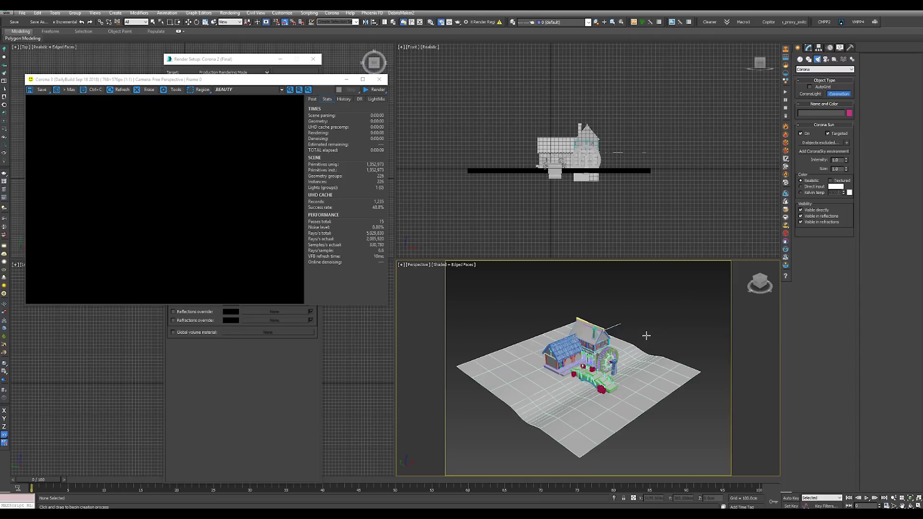
drag(709, 307, 578, 382)
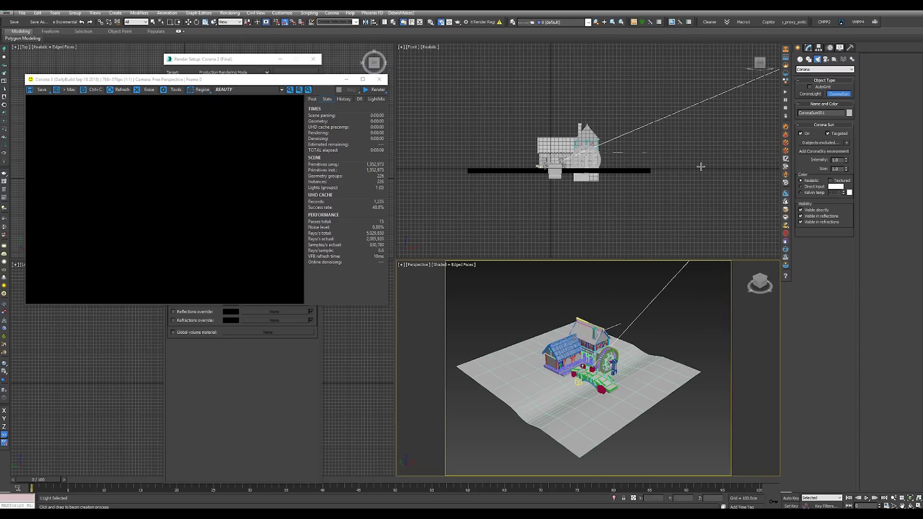
key(q)
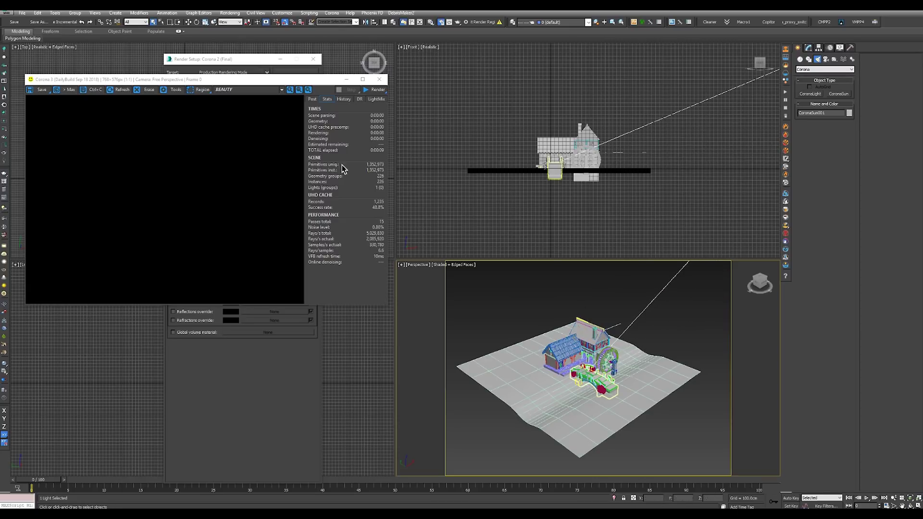
- Reposition the frame buffer below the render settings, start interactive rendering and inspect the sunlit mill up close
drag(238, 84, 387, 60)
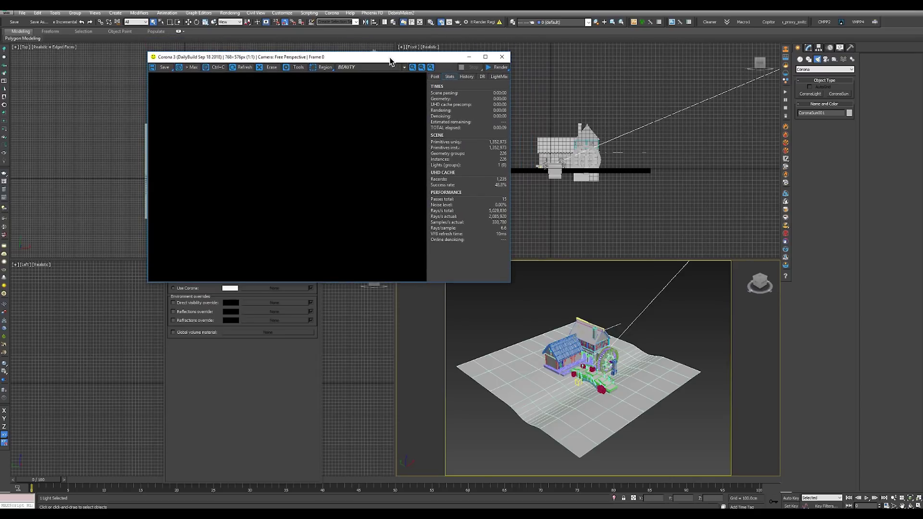
drag(364, 60, 304, 66)
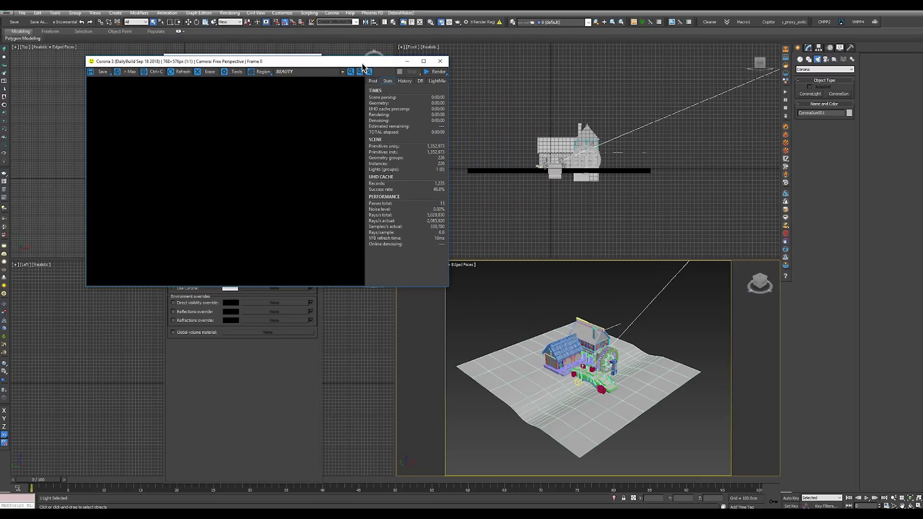
drag(361, 68, 328, 252)
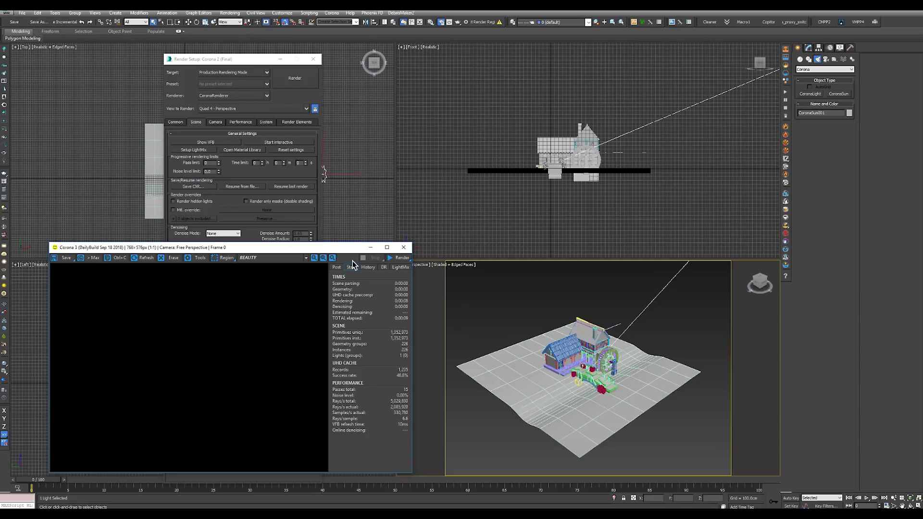
drag(344, 250, 340, 232)
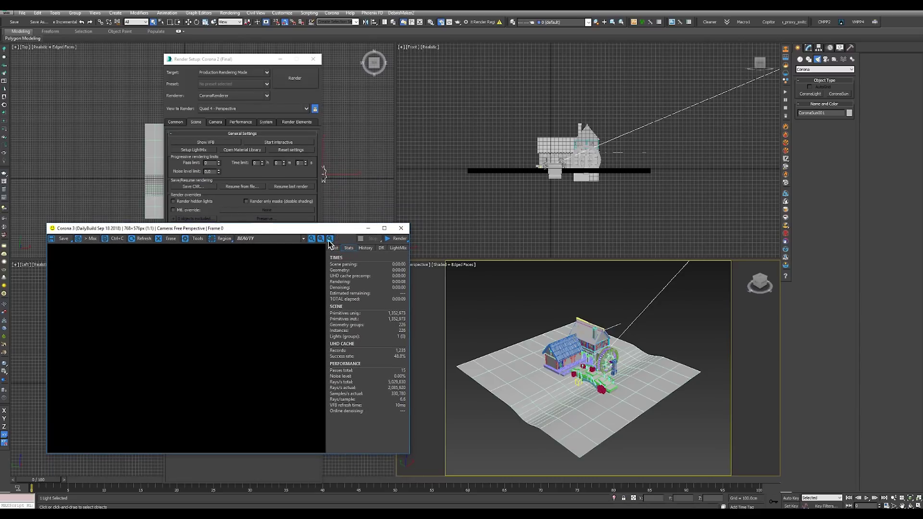
click(404, 240)
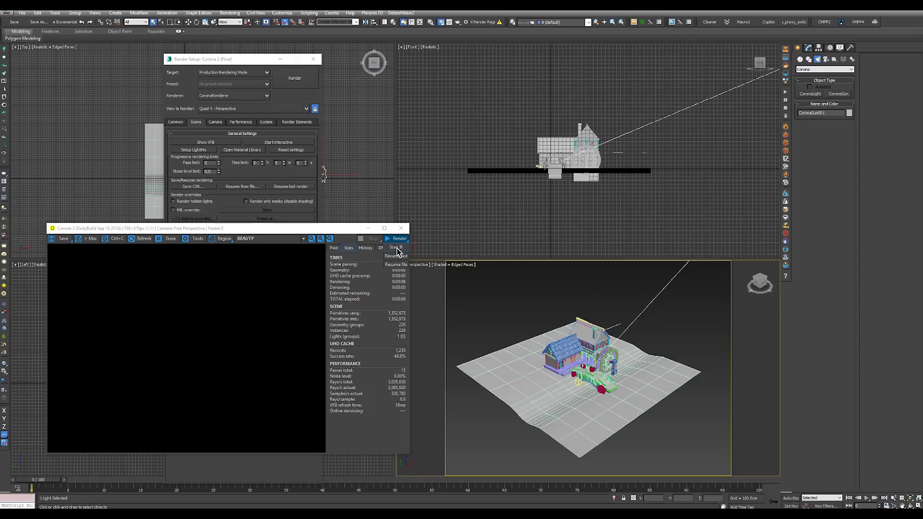
click(396, 248)
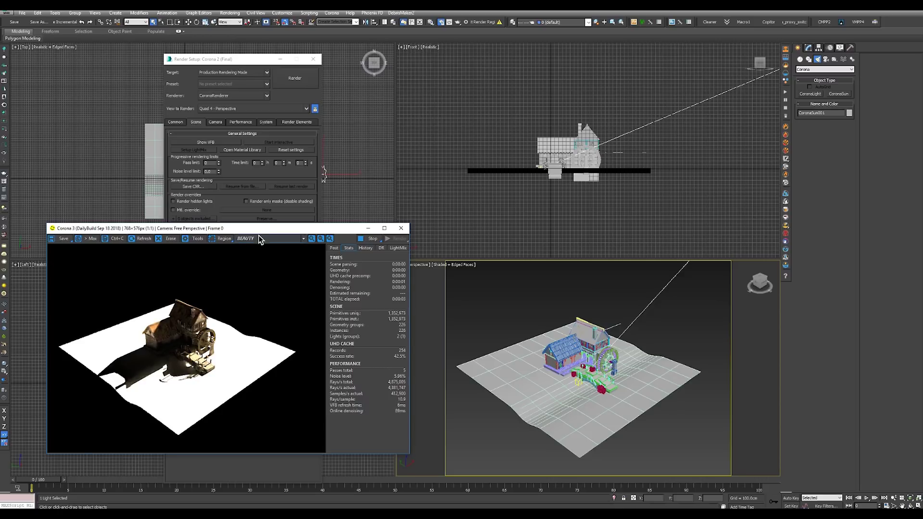
drag(269, 228, 295, 199)
scroll(199, 315, up, 2)
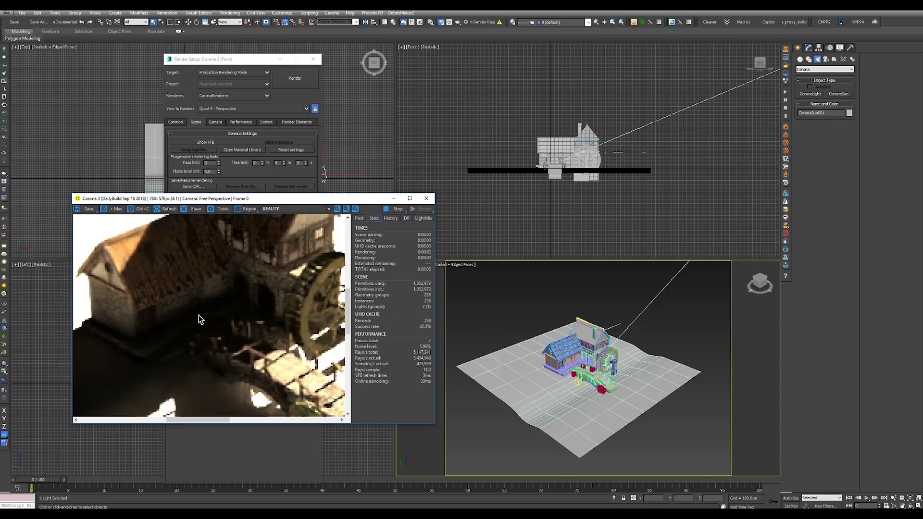
scroll(248, 319, down, 1)
scroll(254, 323, down, 1)
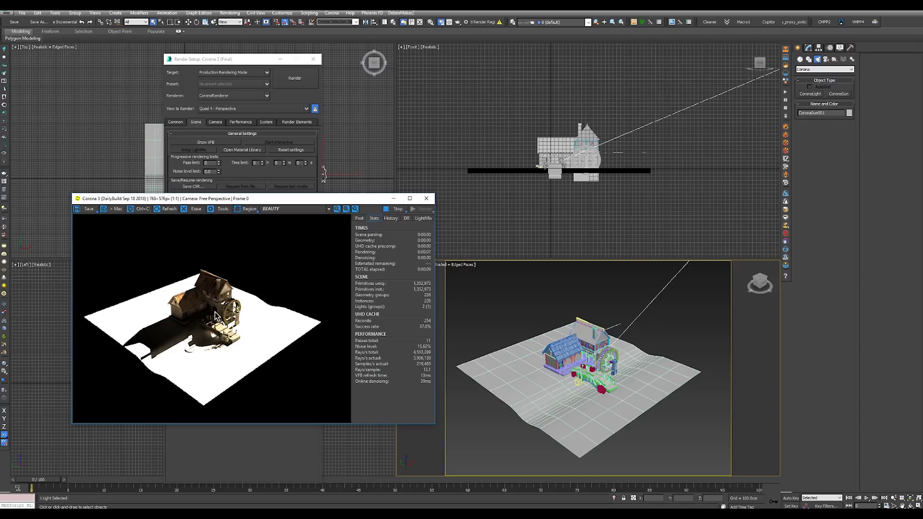
- Set the tone-mapping exposure of the interactive render to about -2.5 EV
click(359, 218)
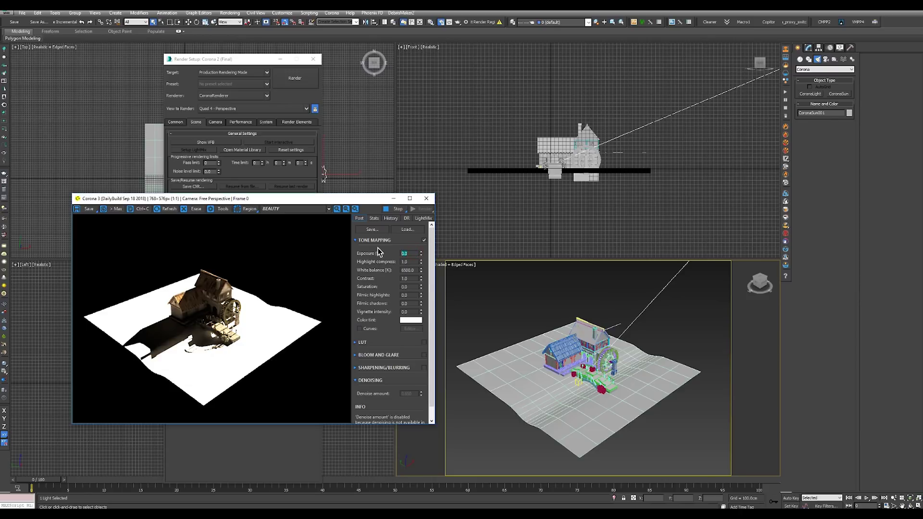
key(Return)
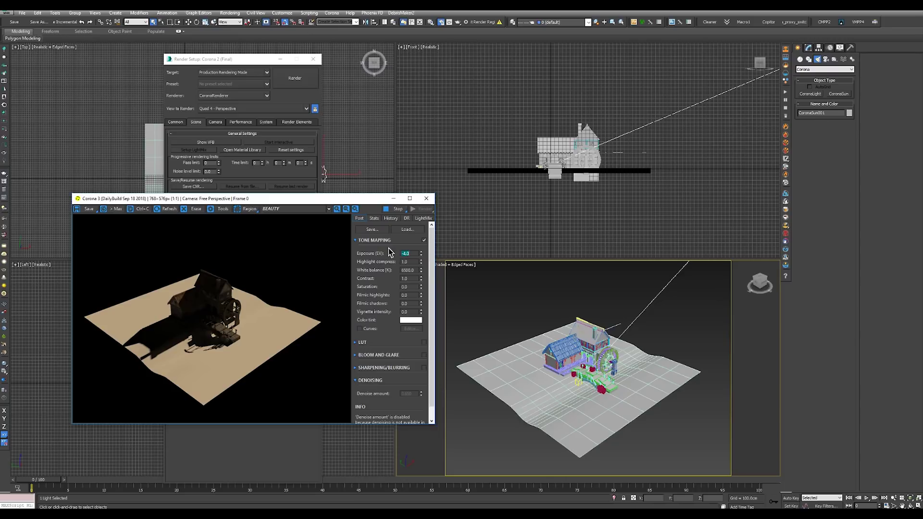
drag(421, 255, 421, 221)
drag(422, 262, 423, 258)
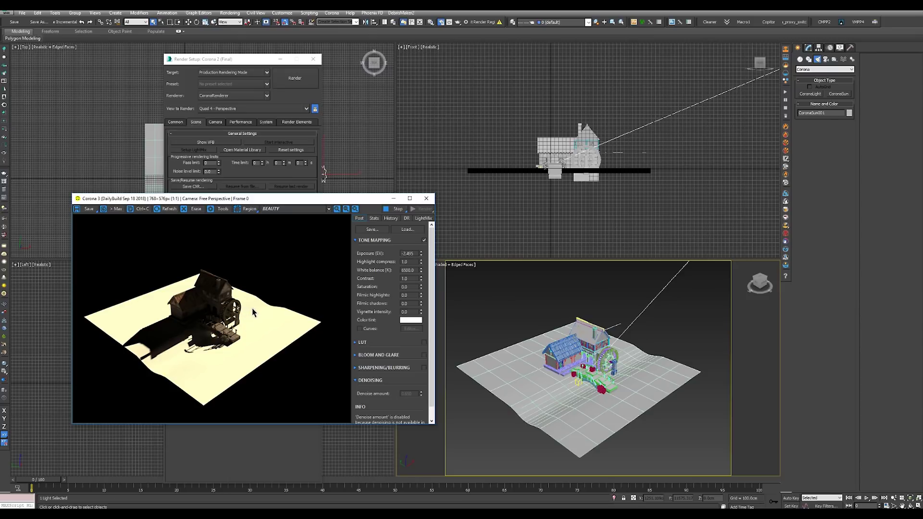
- Frame the mill closely in the Perspective view and try moving the low building's roof forward over the bridge
alt+middle_drag(575, 377, 592, 394)
scroll(596, 371, up, 6)
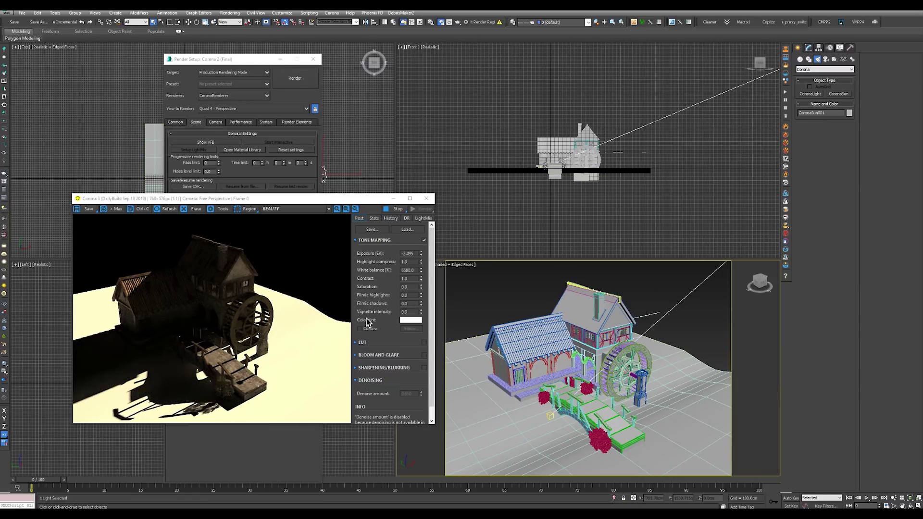
click(551, 350)
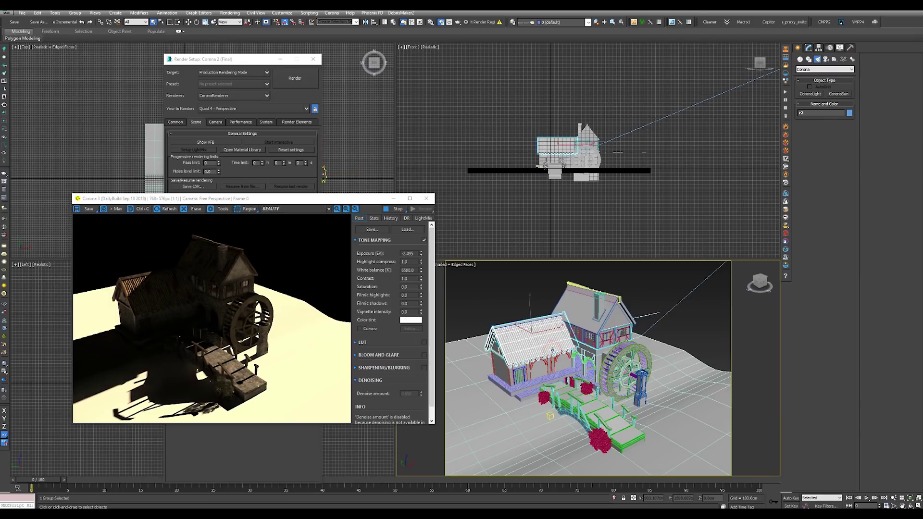
key(w)
drag(503, 374, 547, 385)
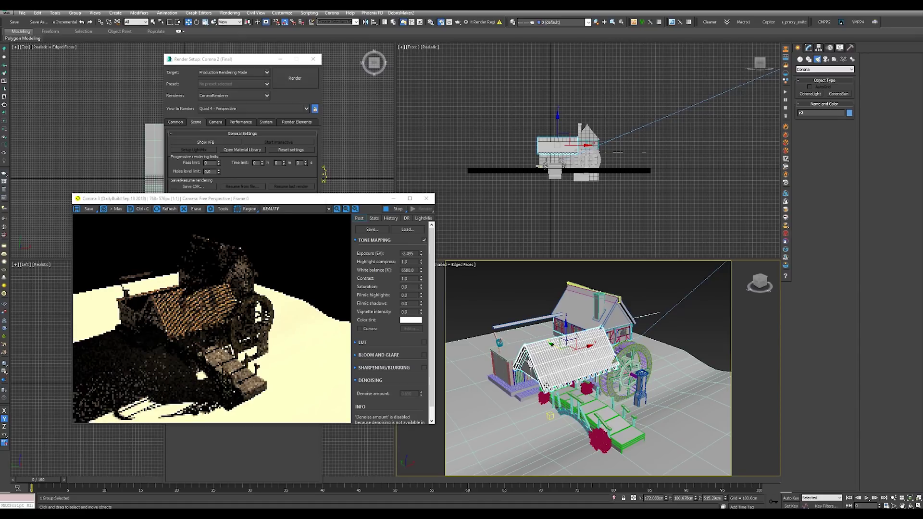
- Try raising the bridge group above the ground and undo the move
click(550, 414)
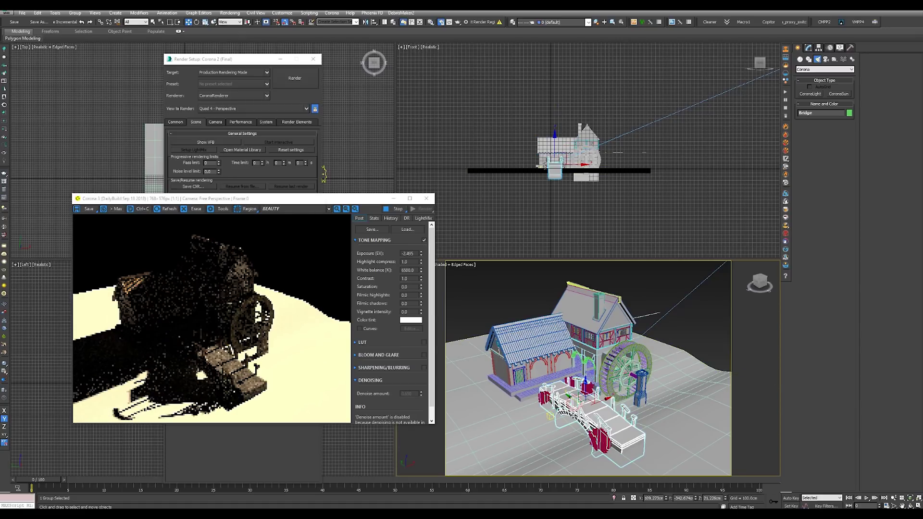
key(ctrl+z)
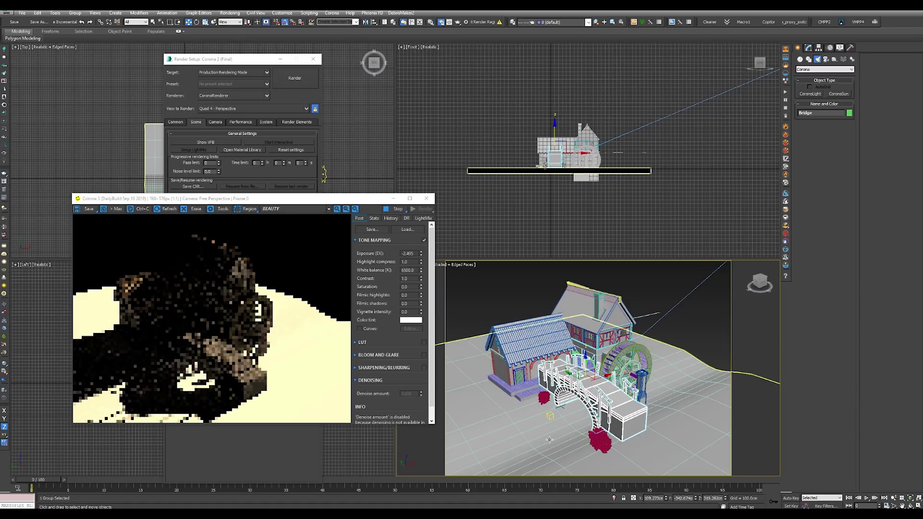
key(ctrl+y)
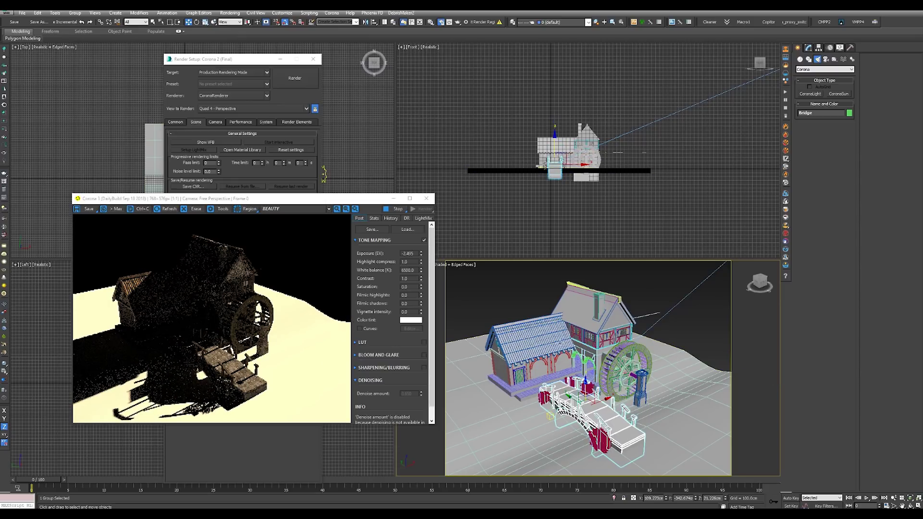
key(shift+z)
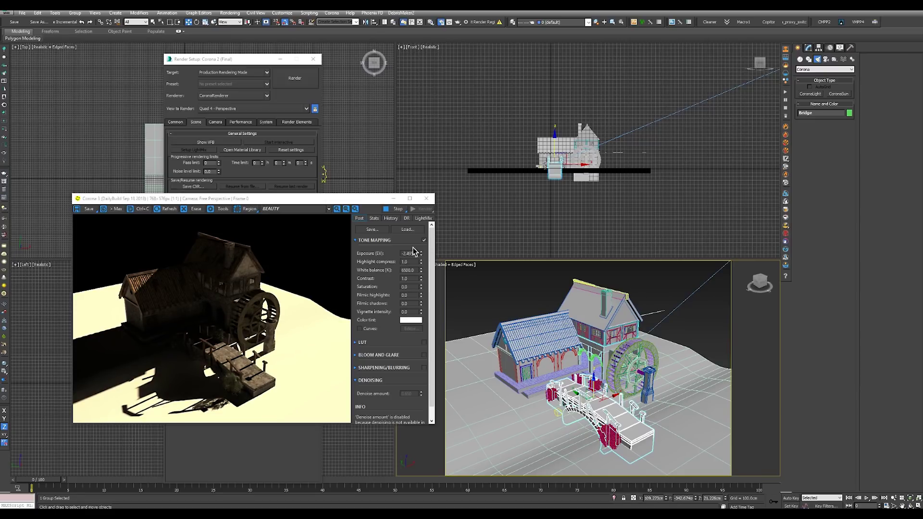
- Select the CoronaSun in the Front view and add a CoronaSky environment map from its parameters
middle_drag(680, 137, 565, 217)
scroll(565, 216, down, 2)
click(678, 157)
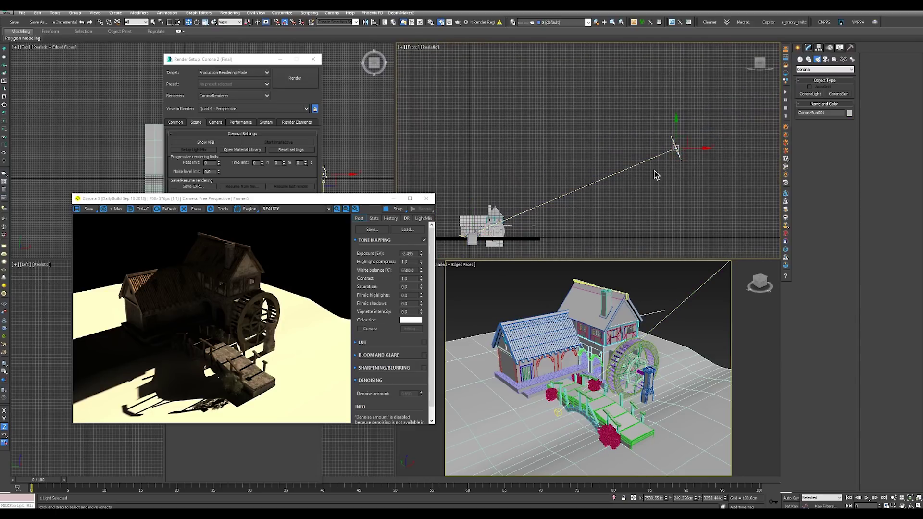
click(808, 49)
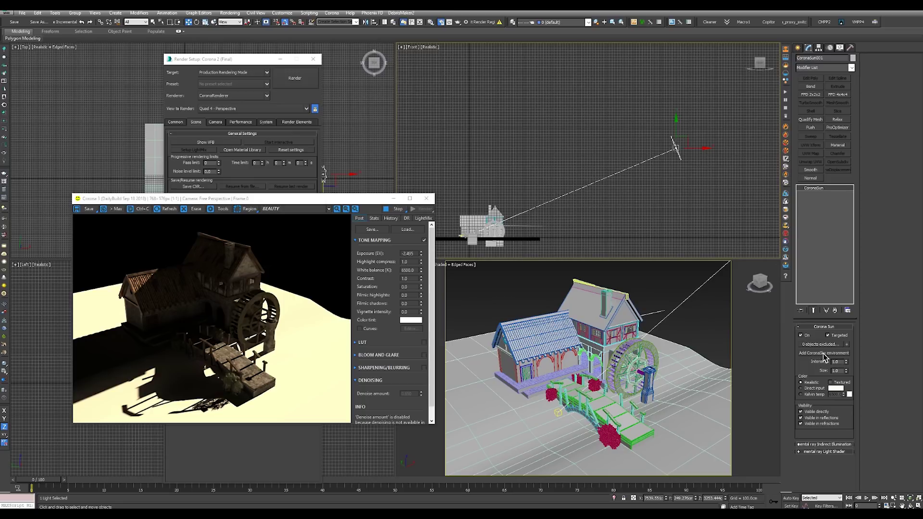
click(825, 354)
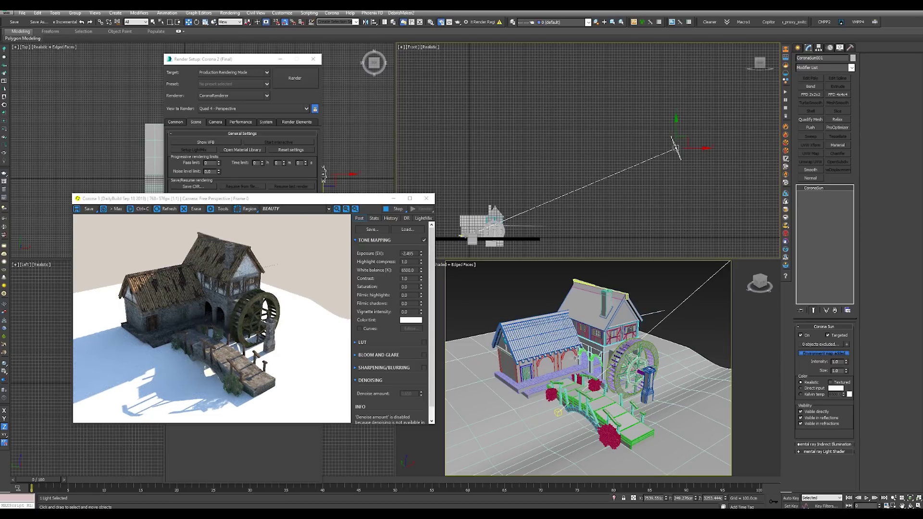
- Move the sun in the Front view, trying it high above the mill before placing it low near the horizon
alt+middle_drag(578, 367, 610, 337)
key(w)
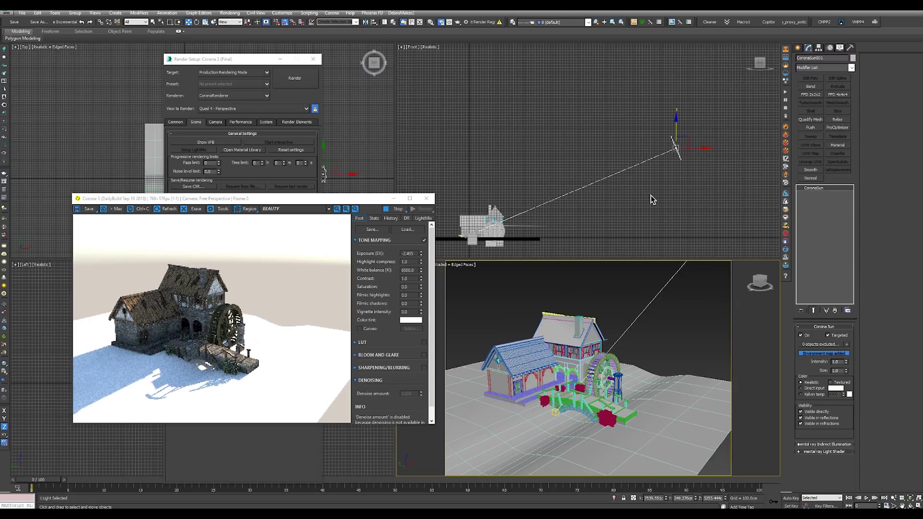
right_click(657, 174)
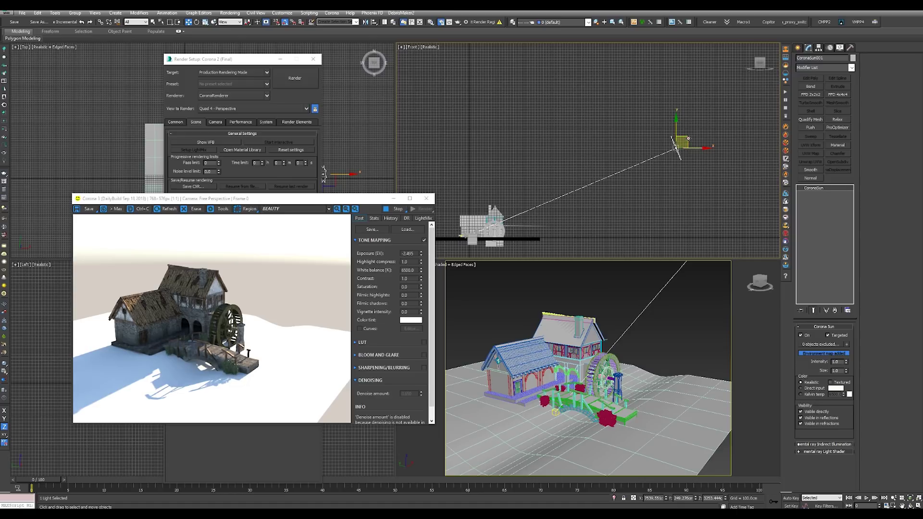
drag(675, 145, 527, 70)
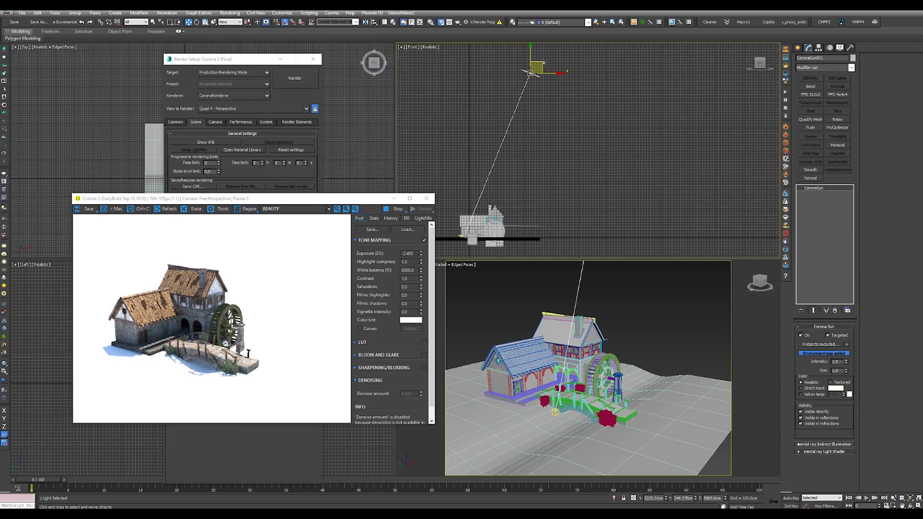
drag(561, 81, 644, 205)
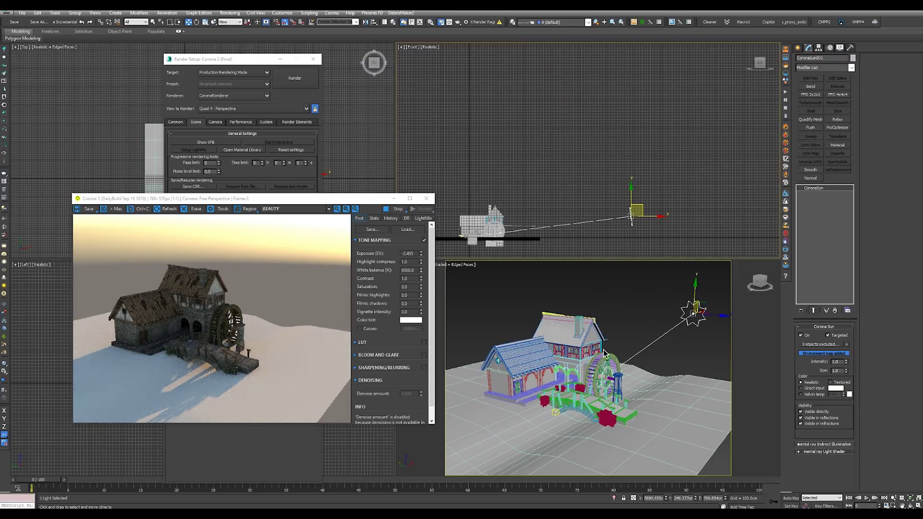
- Shift the low sun sideways in the Perspective view and bring it slightly closer to the mill in the Front view
alt+middle_drag(577, 353, 599, 378)
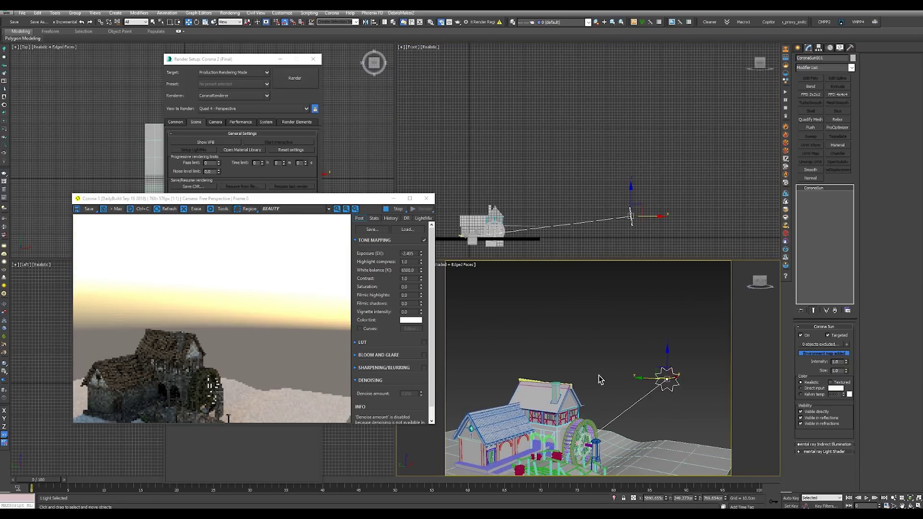
mouse_move(644, 378)
mouse_down()
mouse_move(504, 370)
mouse_move(651, 377)
mouse_up()
alt+middle_drag(651, 377, 607, 367)
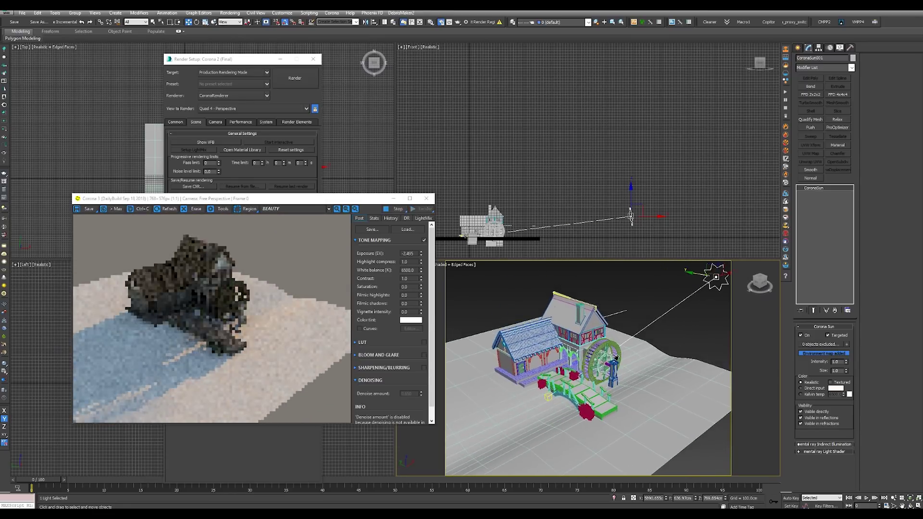
drag(631, 216, 616, 216)
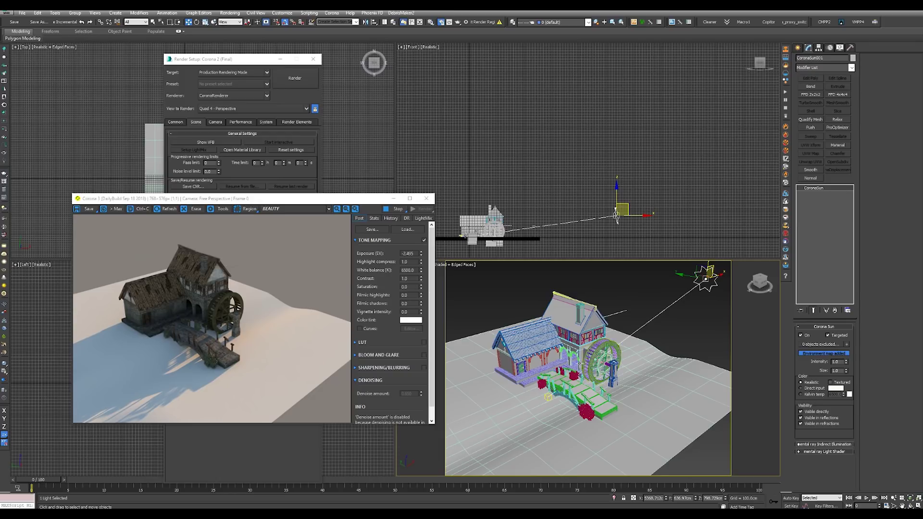
alt+middle_drag(586, 365, 538, 363)
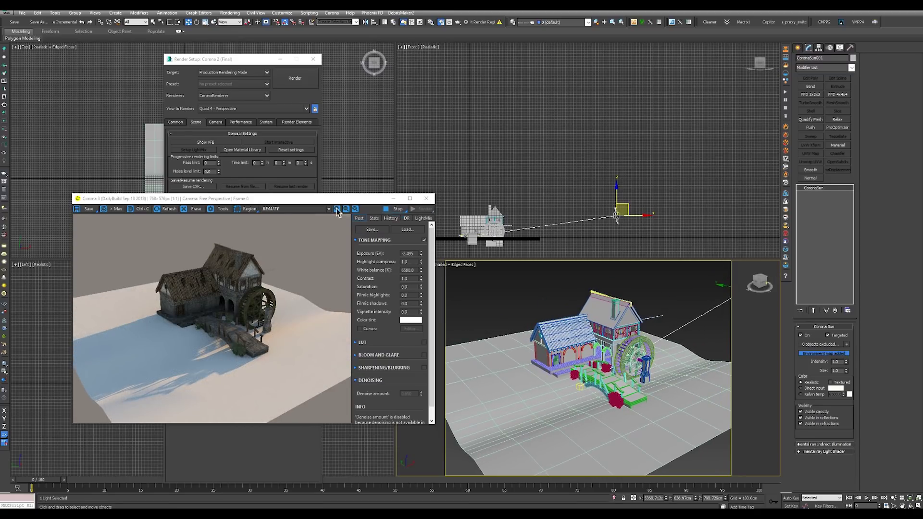
- Stop the interactive rendering and bring forward the Scene render settings with the progressive rendering limits
click(395, 209)
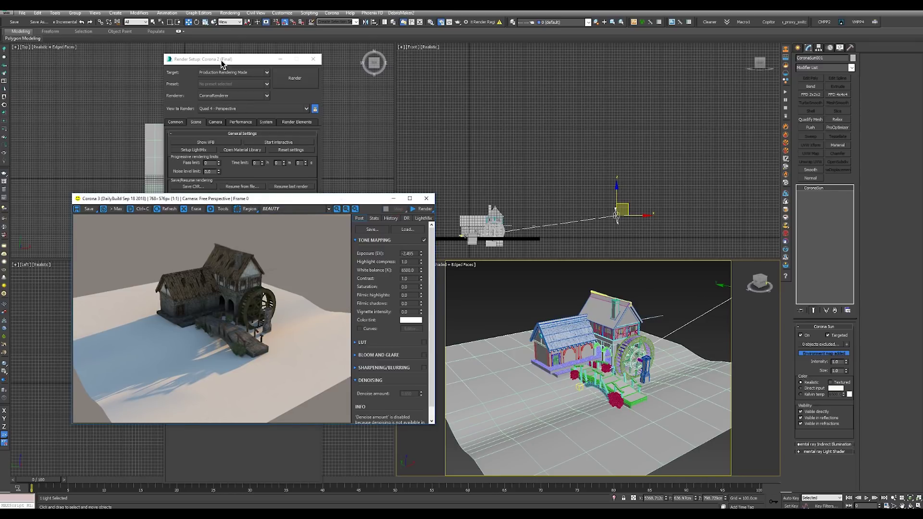
drag(222, 62, 228, 57)
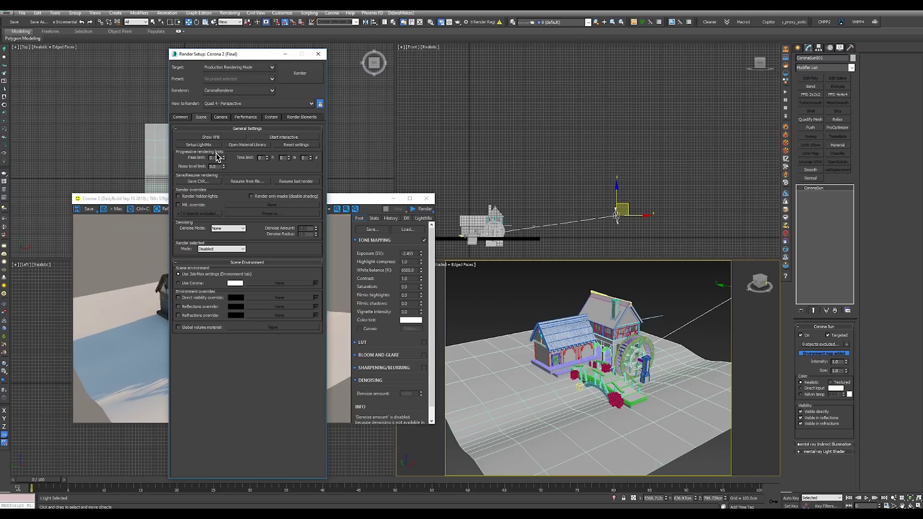
click(200, 118)
click(625, 382)
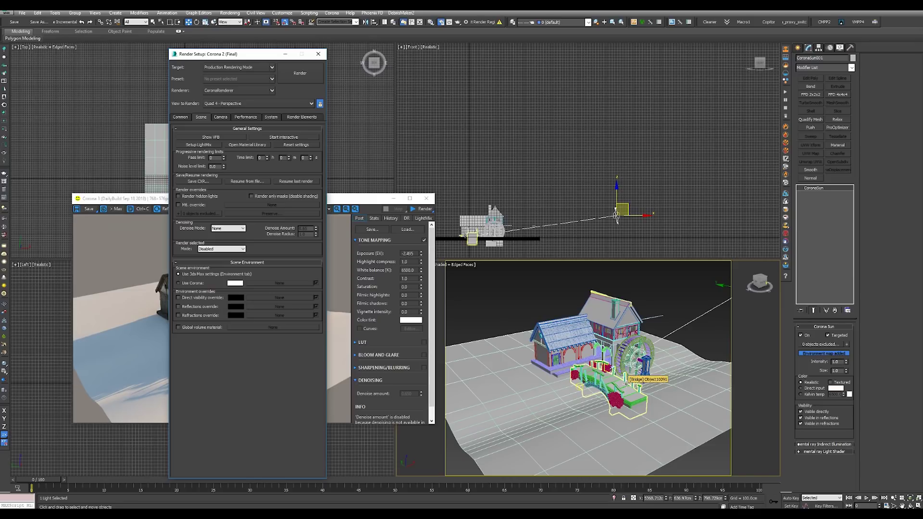
click(596, 350)
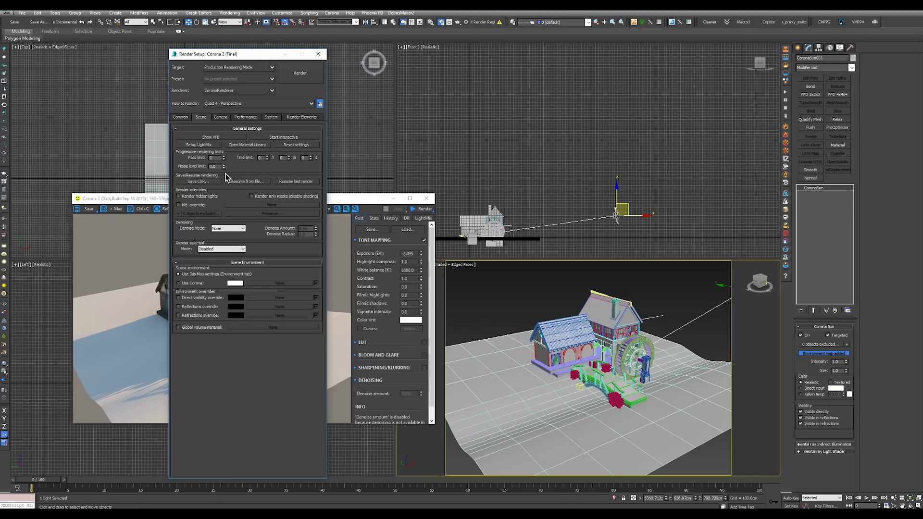
- Show the frame buffer's render statistics, run interactive rendering briefly to check the noise level, and stop it
click(374, 219)
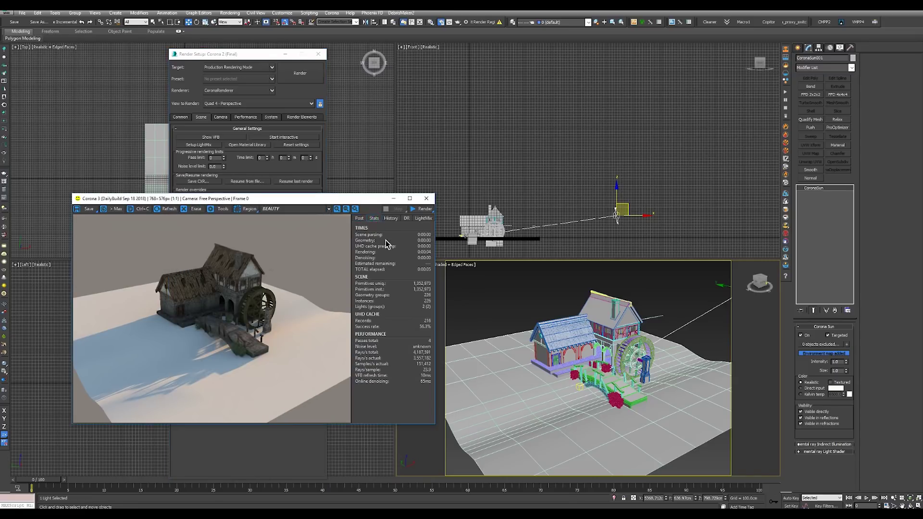
drag(358, 202, 329, 233)
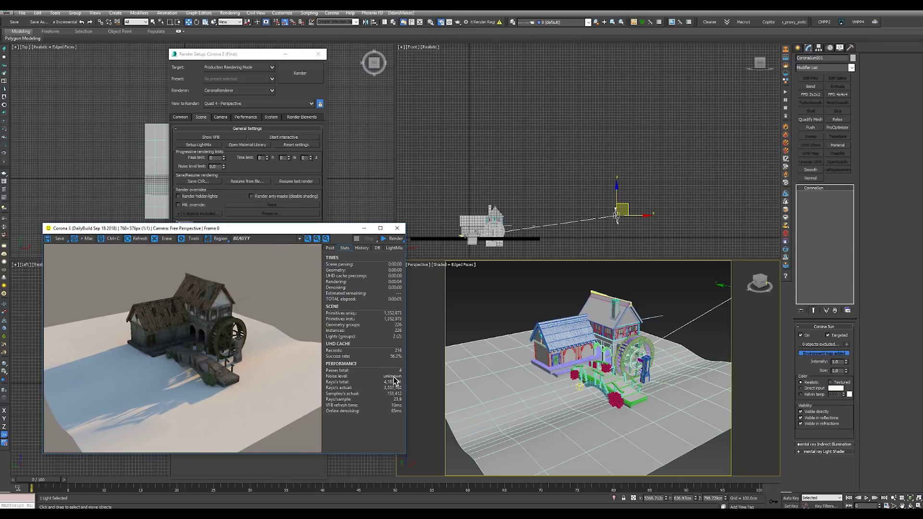
mouse_move(397, 380)
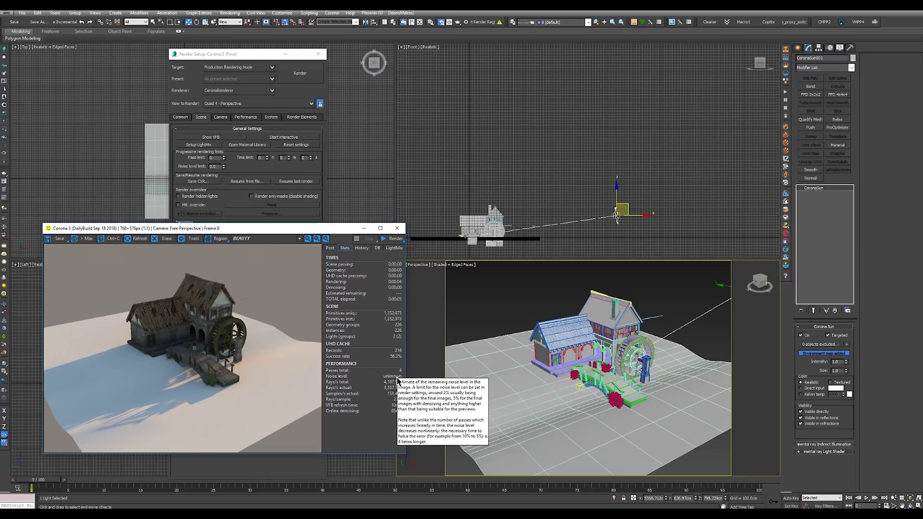
click(390, 241)
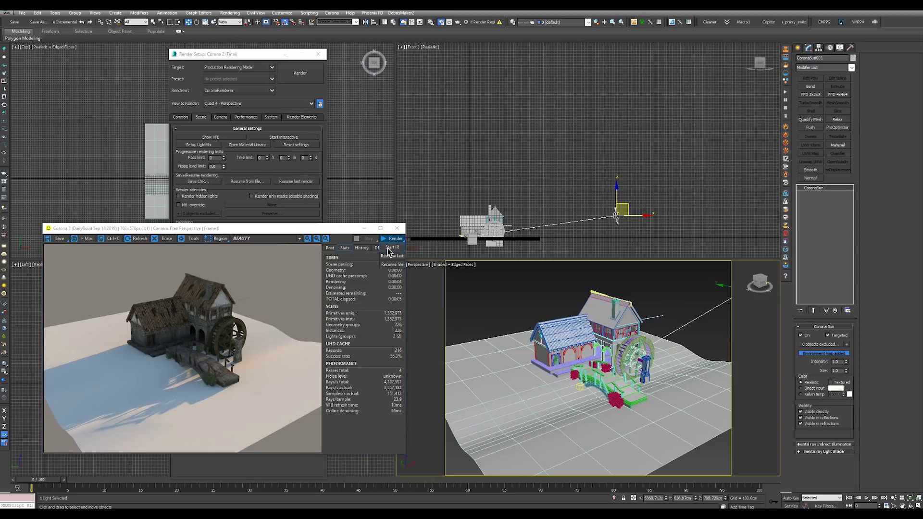
click(389, 248)
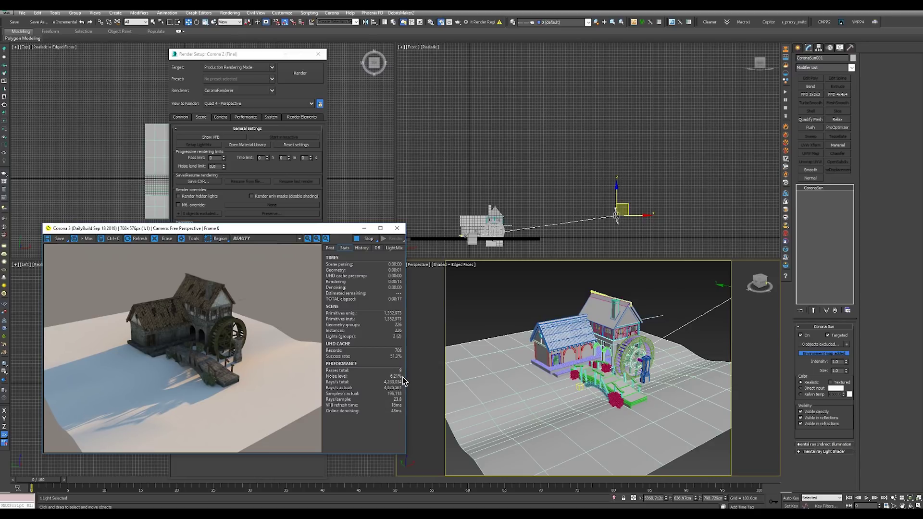
mouse_move(402, 377)
click(368, 238)
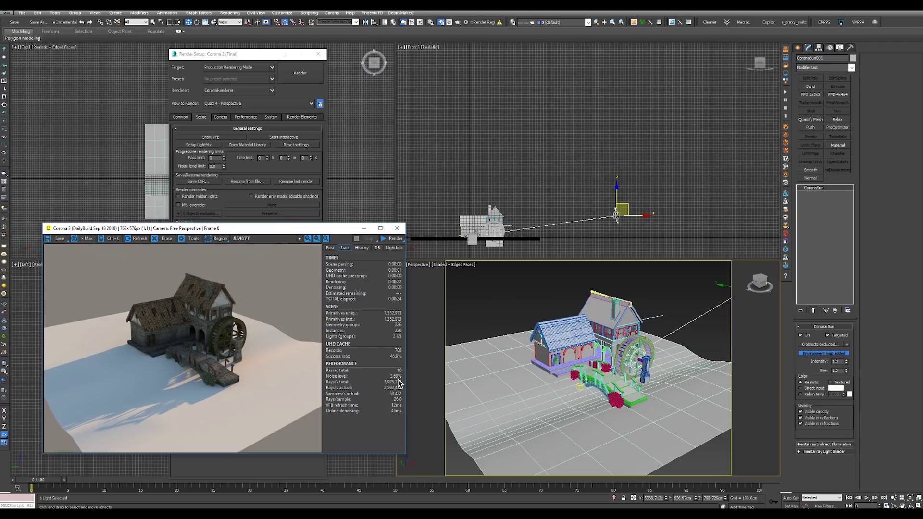
- Set the noise level limit to 4 and run a production render of the mill
double_click(214, 167)
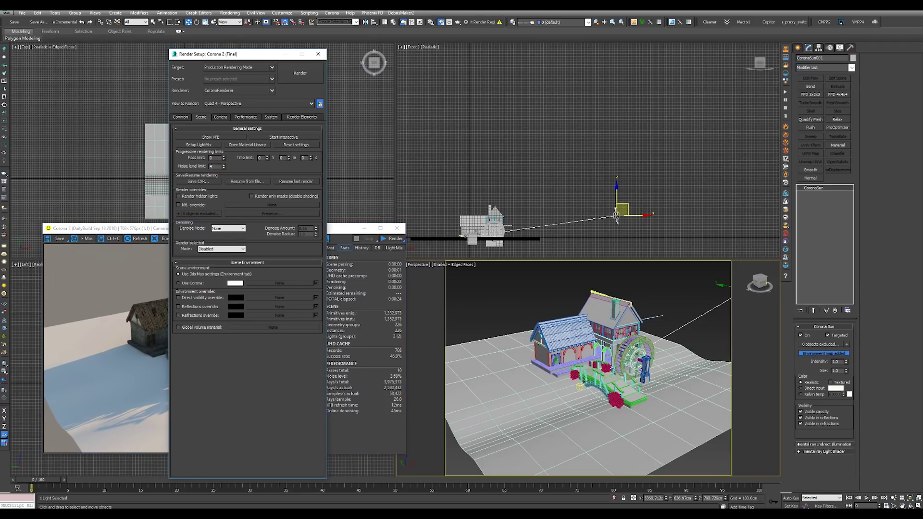
text(4)
click(151, 231)
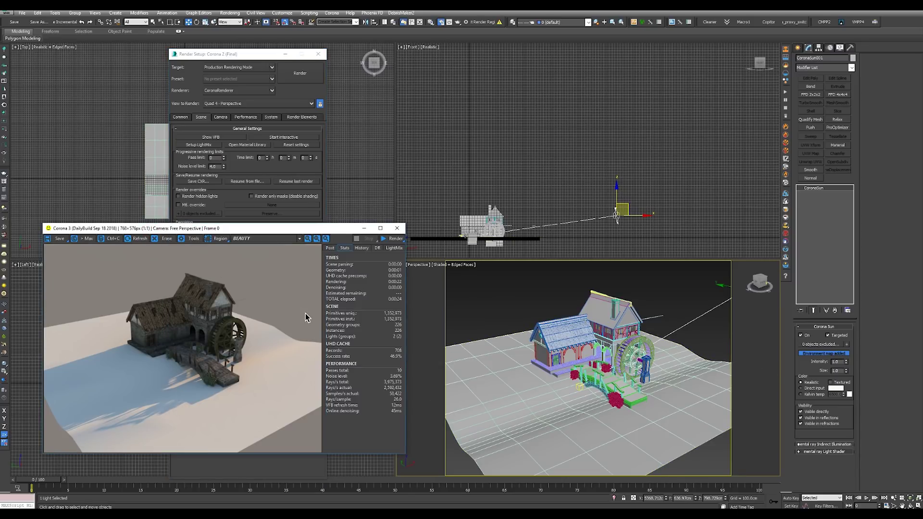
click(391, 238)
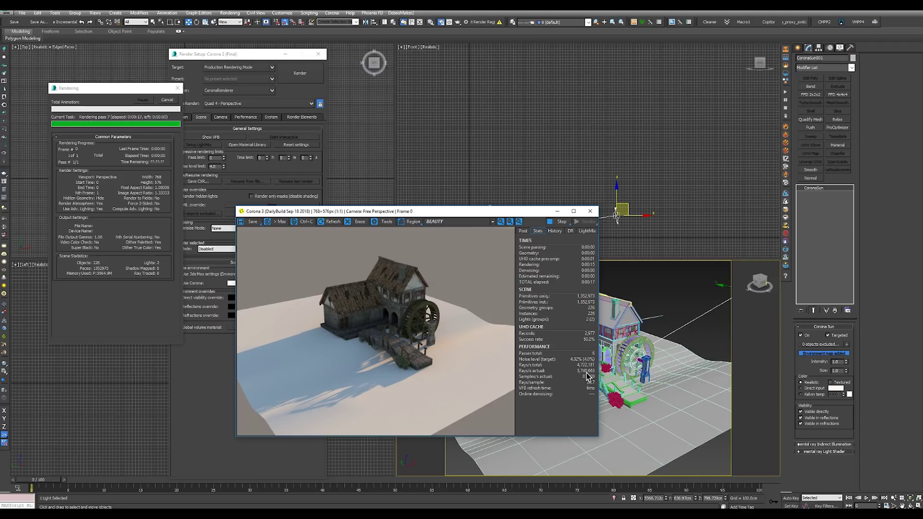
mouse_move(592, 369)
drag(104, 89, 225, 166)
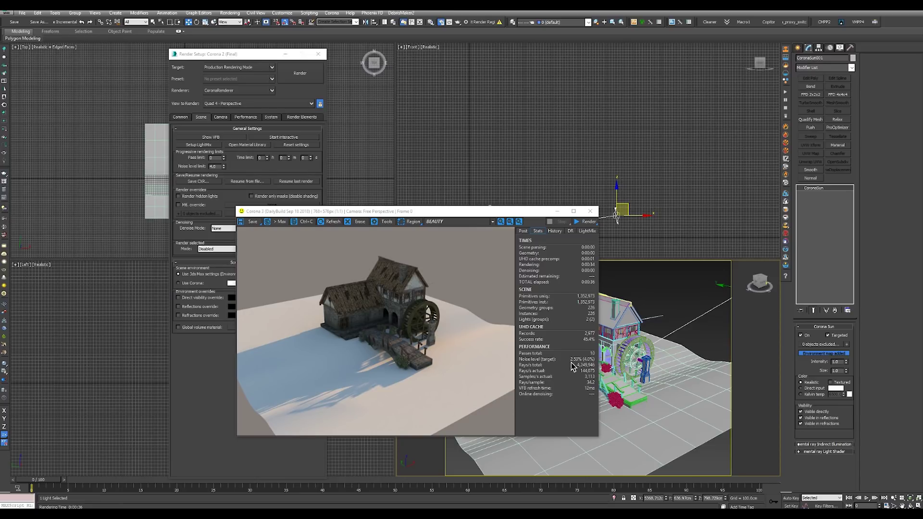
- Examine the bridge in the finished render up close for remaining noise
mouse_move(555, 365)
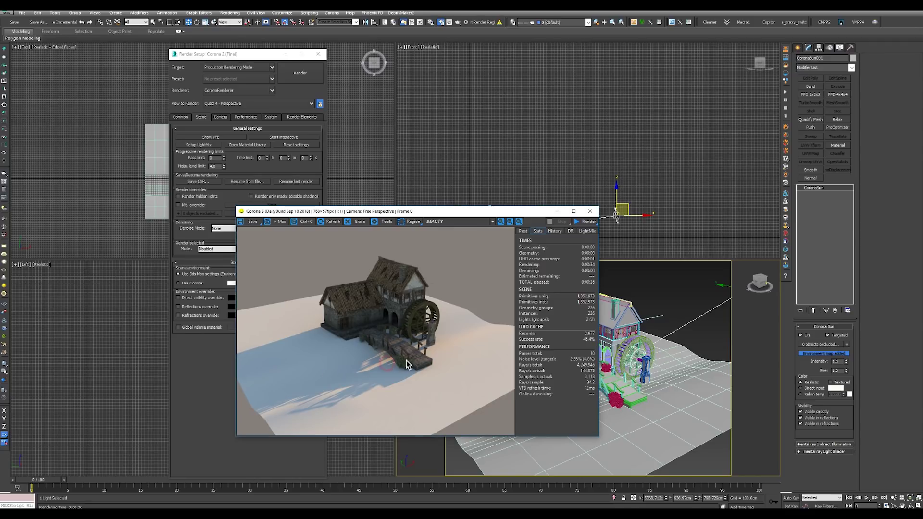
scroll(415, 371, up, 2)
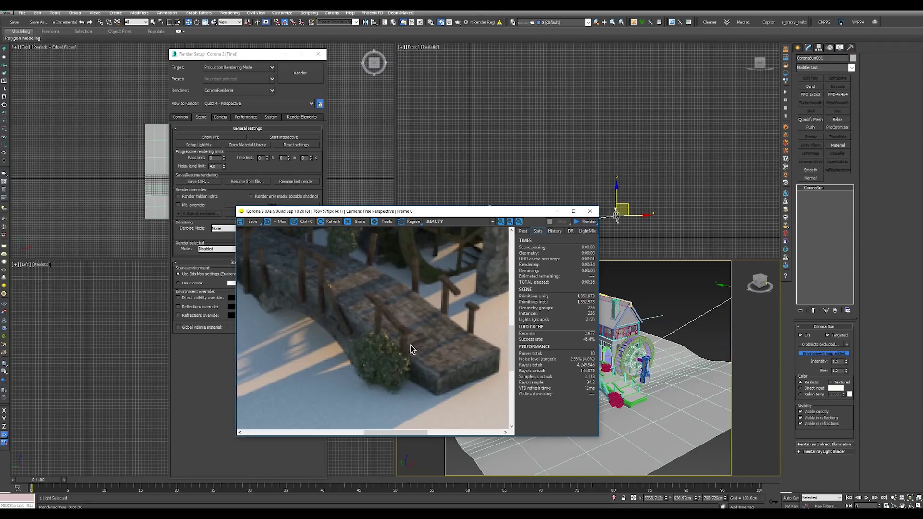
scroll(412, 346, down, 2)
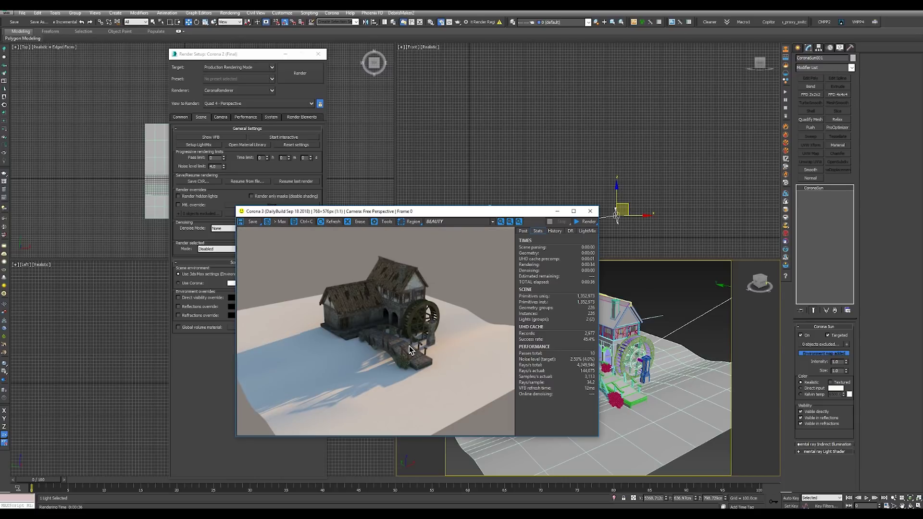
- Restart interactive rendering with the frame buffer moved aside and set the tone-mapping exposure to about -2.36 EV
drag(353, 215, 273, 223)
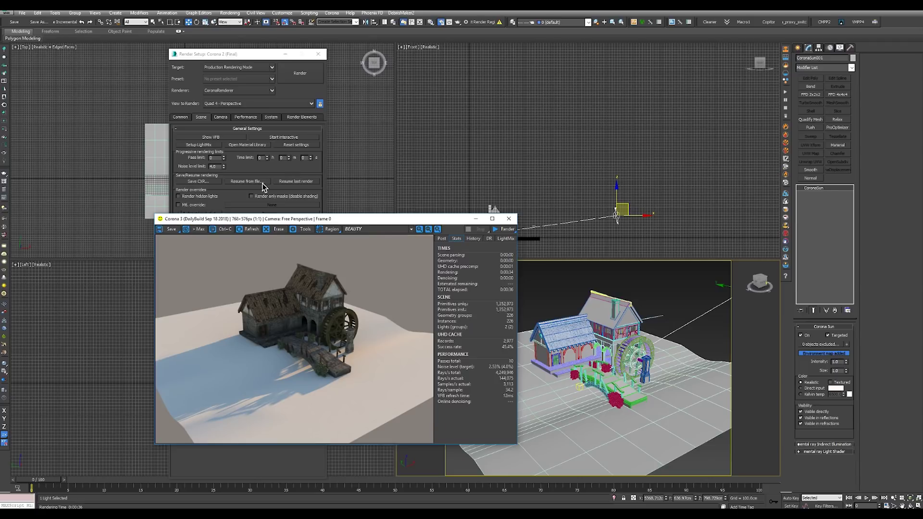
drag(289, 218, 258, 227)
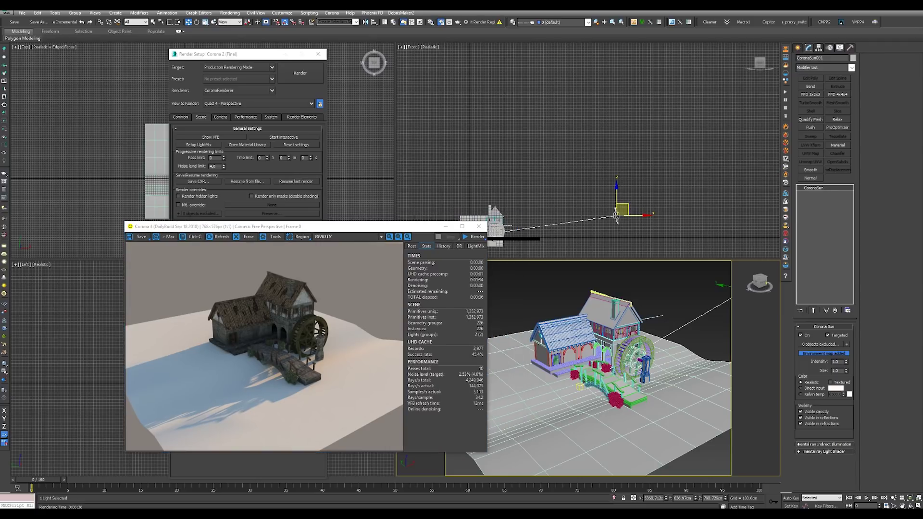
click(476, 237)
click(473, 246)
click(412, 246)
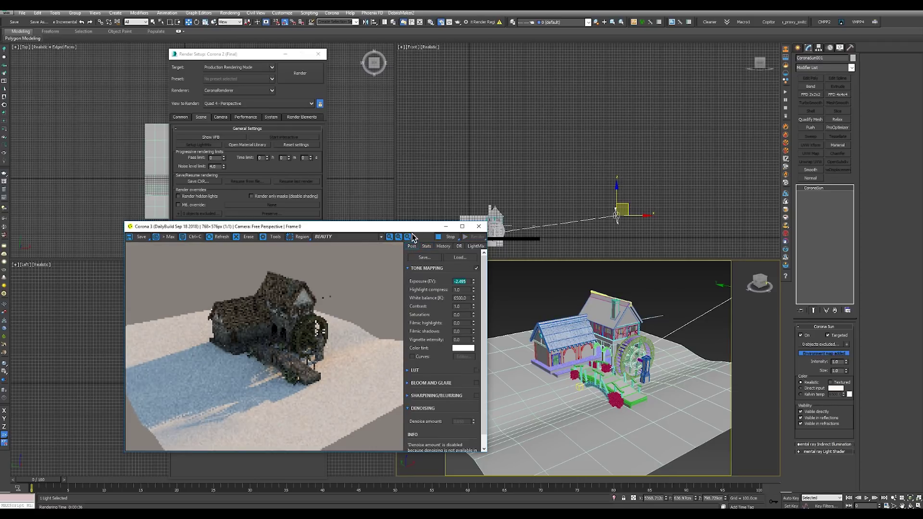
drag(413, 229, 379, 198)
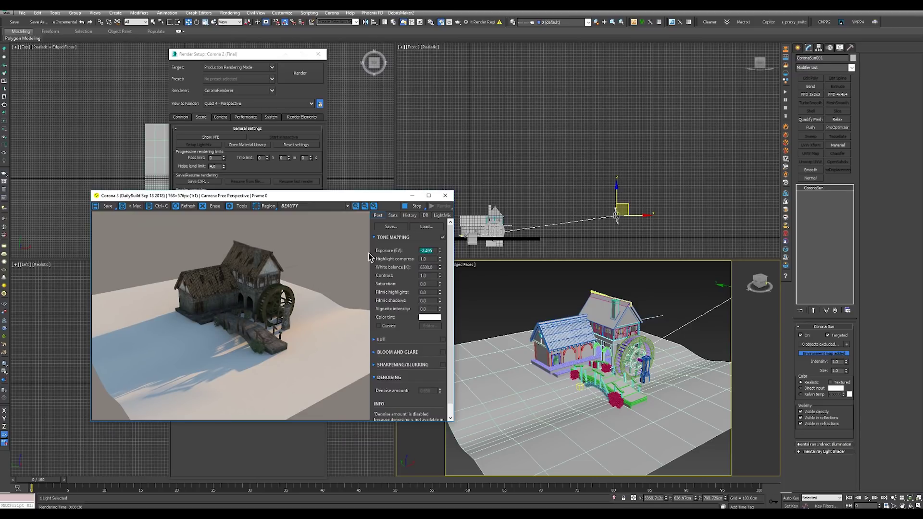
drag(440, 252, 437, 283)
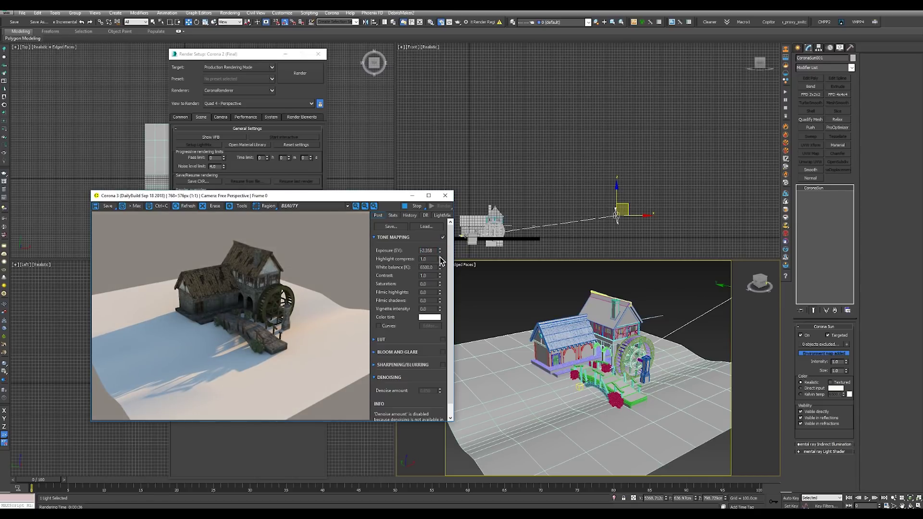
- Try other tone-mapping values, including a contrast of about 4.7, and reset highlight compression, white balance and contrast to their defaults
drag(442, 223, 446, 255)
right_click(439, 267)
right_click(440, 258)
drag(440, 157, 439, 275)
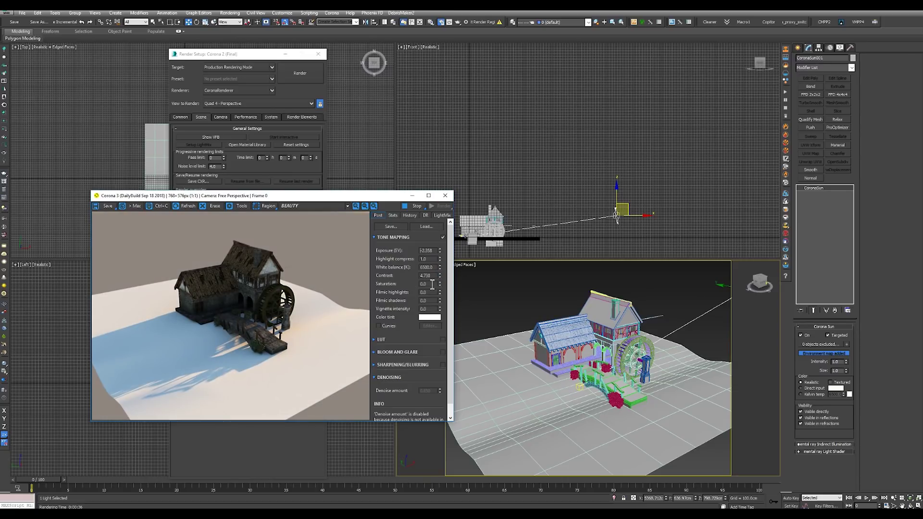
right_click(441, 276)
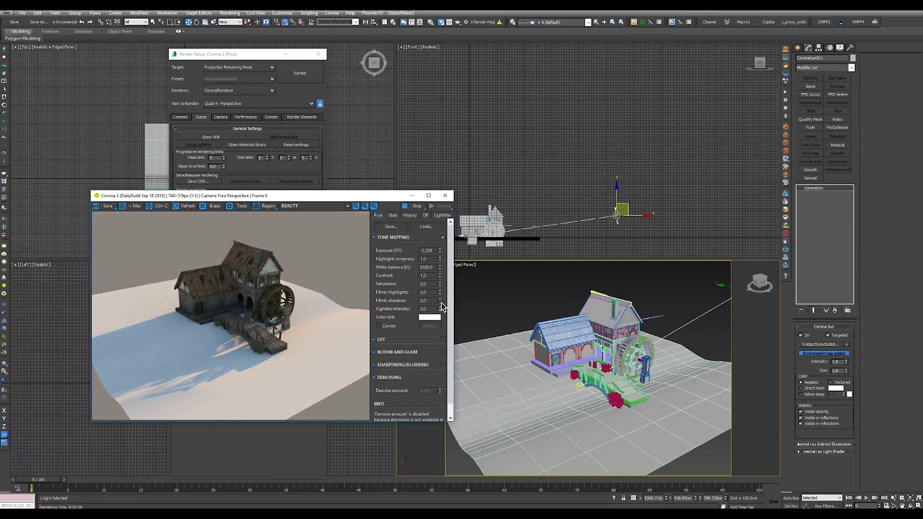